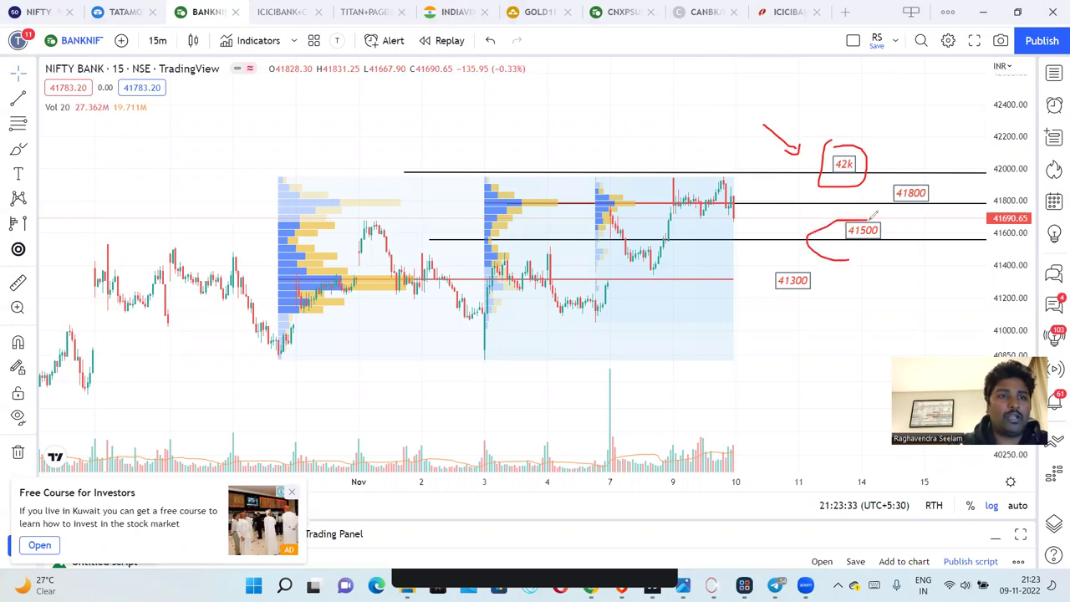
Step: Brush red arrows and a CE note around 42k and 41500, then remove all freehand drawings
mouse_move(941, 244)
mouse_down()
mouse_move(893, 232)
mouse_move(897, 243)
mouse_up()
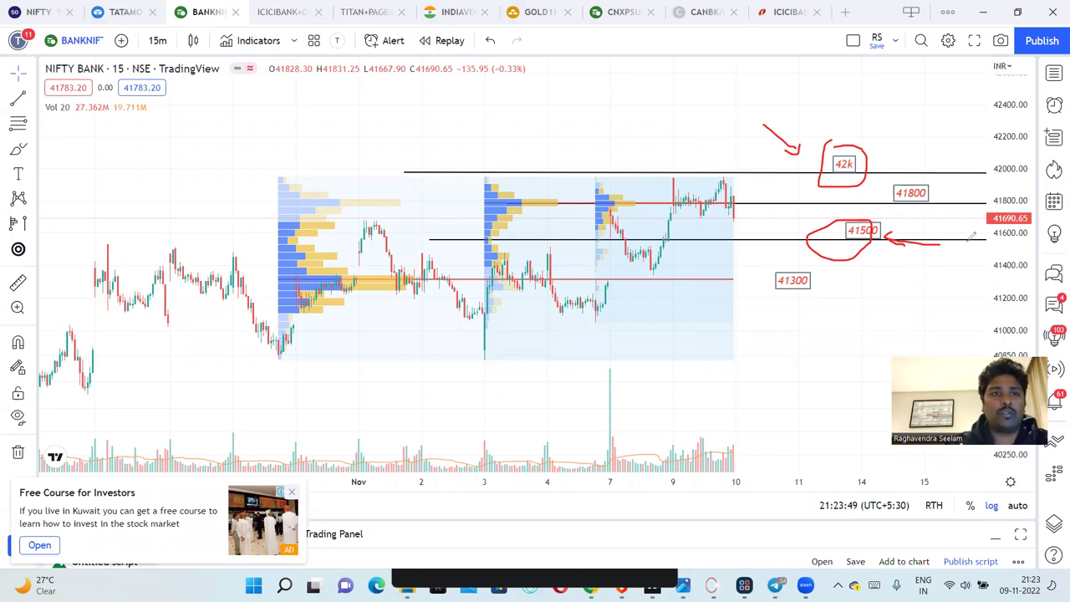
drag(960, 153, 976, 257)
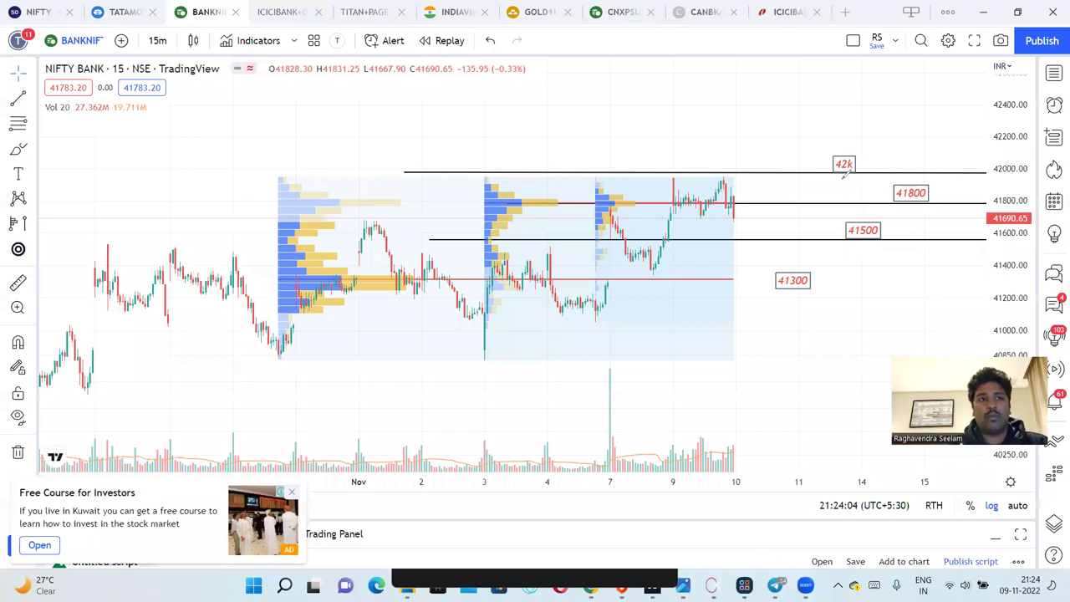
drag(830, 115, 860, 147)
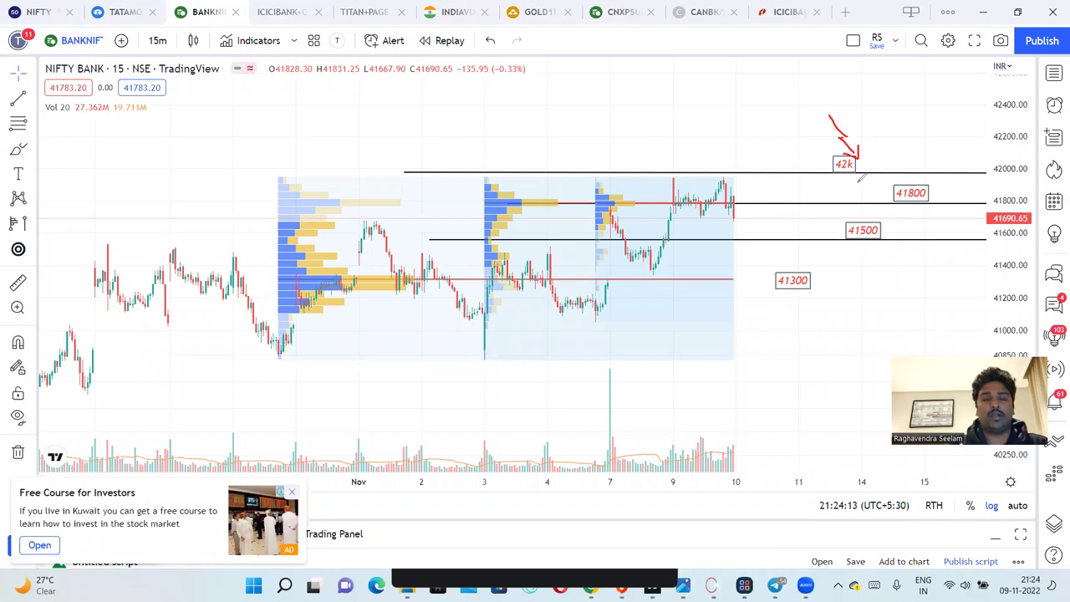
mouse_move(853, 185)
mouse_down()
mouse_move(877, 147)
mouse_move(876, 161)
mouse_up()
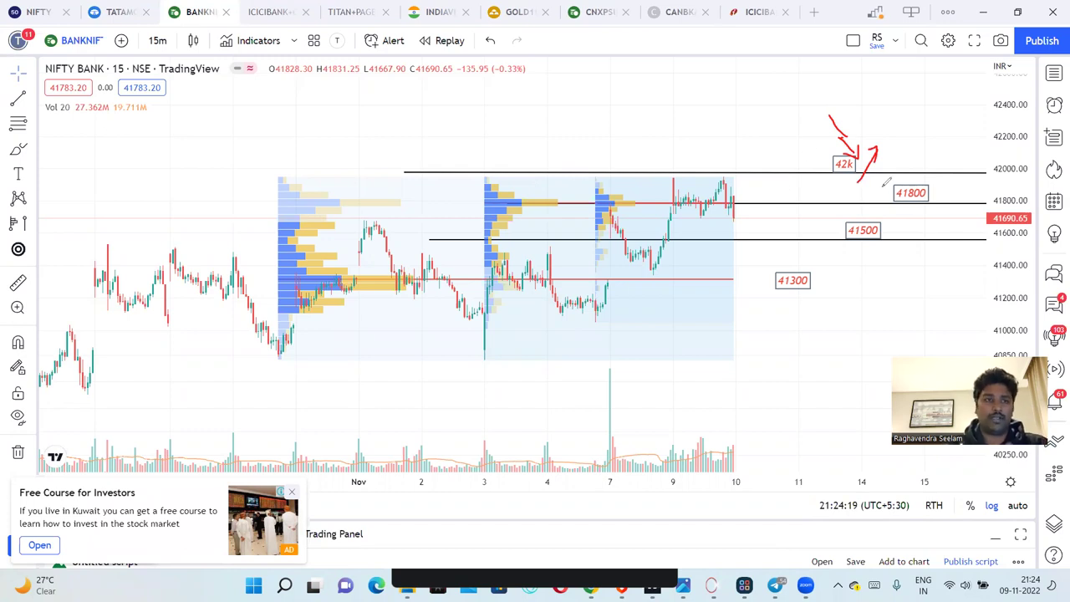
drag(878, 203, 916, 269)
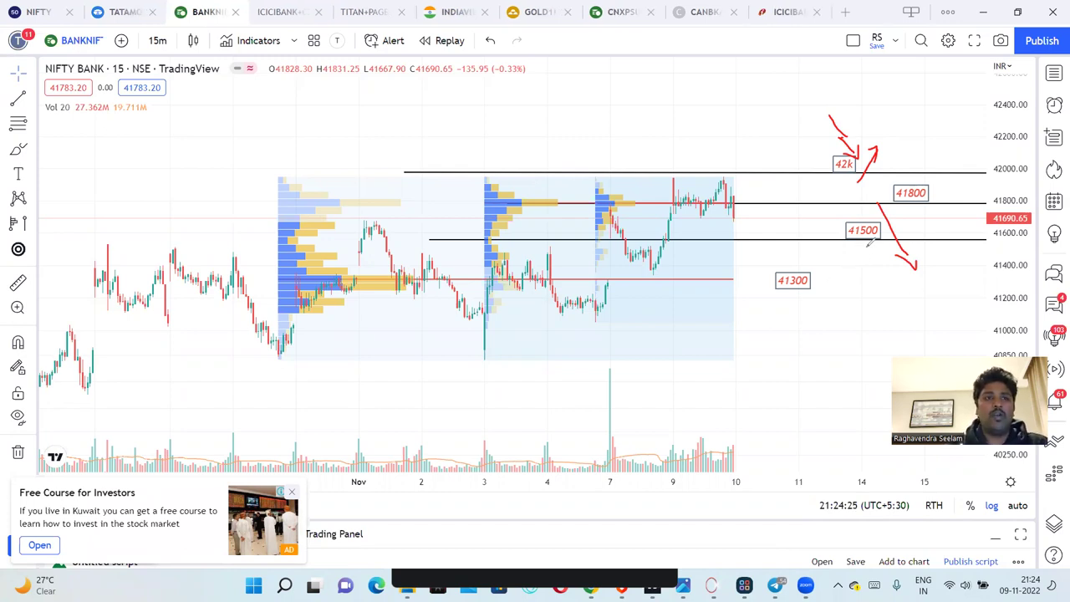
mouse_move(888, 261)
mouse_down()
mouse_move(881, 279)
mouse_move(901, 259)
mouse_move(917, 292)
mouse_move(944, 269)
mouse_up()
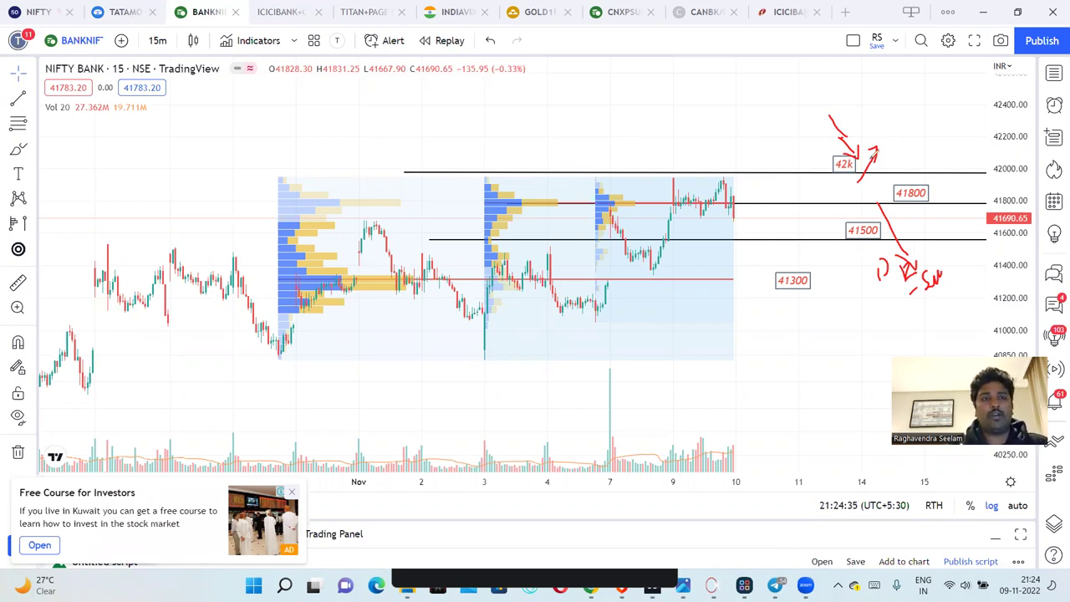
mouse_move(801, 134)
mouse_down()
mouse_move(795, 153)
mouse_move(836, 156)
mouse_up()
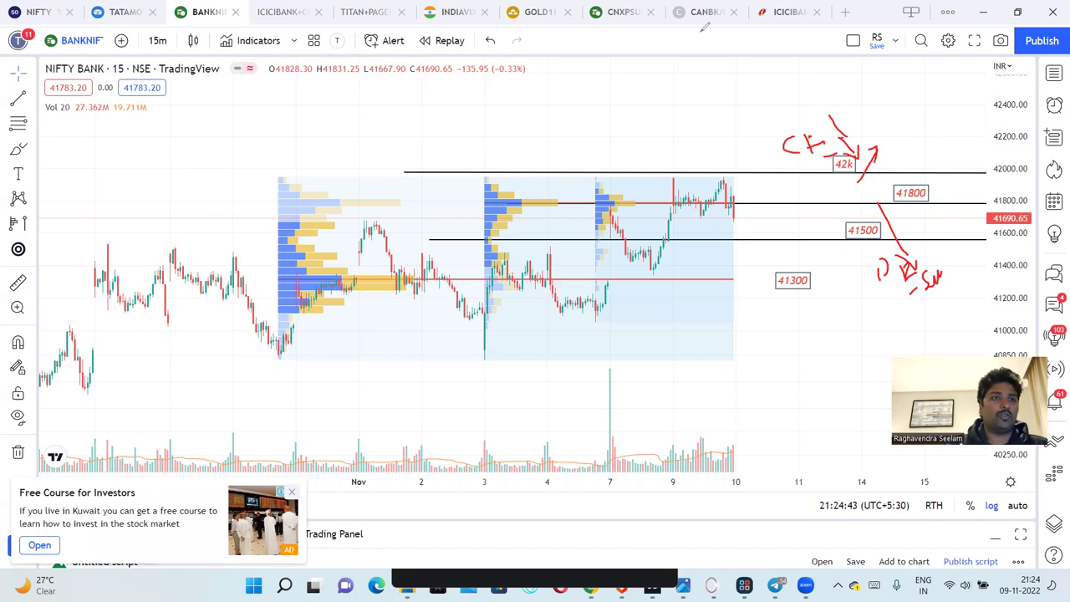
click(800, 78)
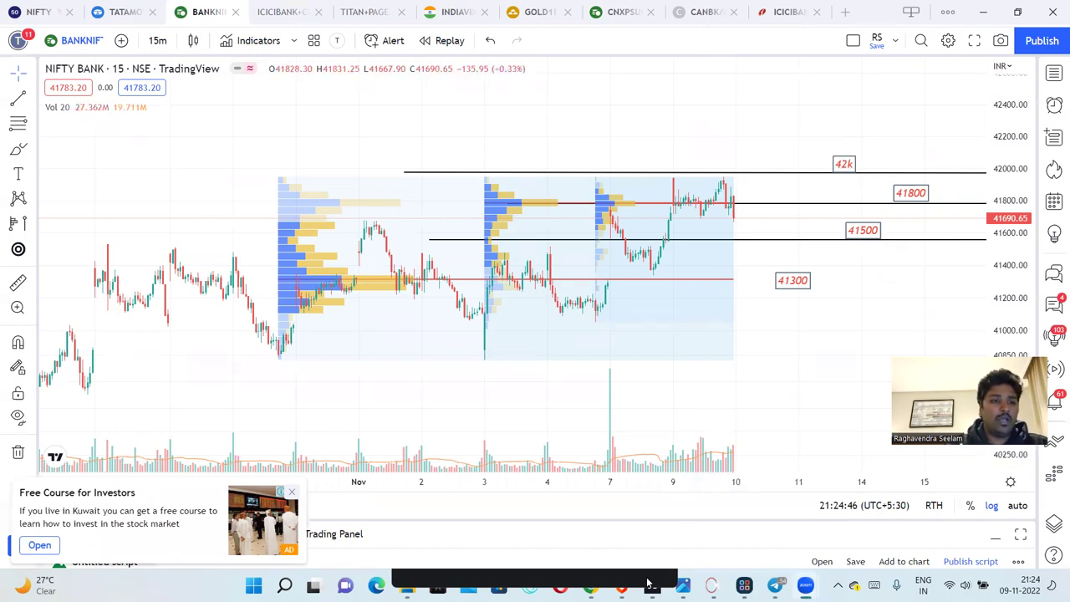
Step: Load Opstra's Strategy Builder in a new Chrome tab from the Opstra shortcut
click(591, 584)
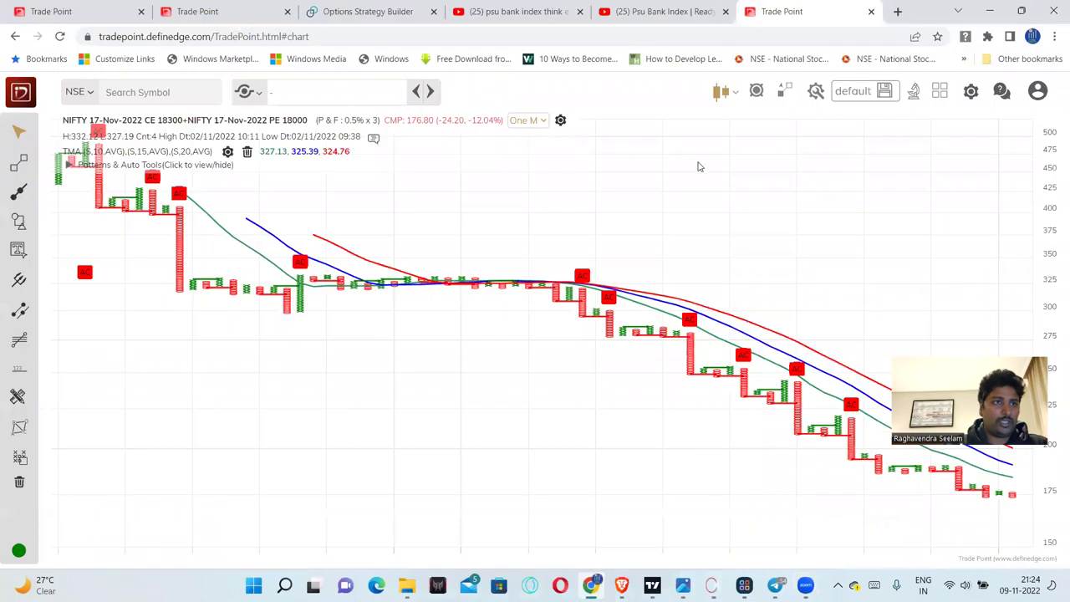
click(387, 8)
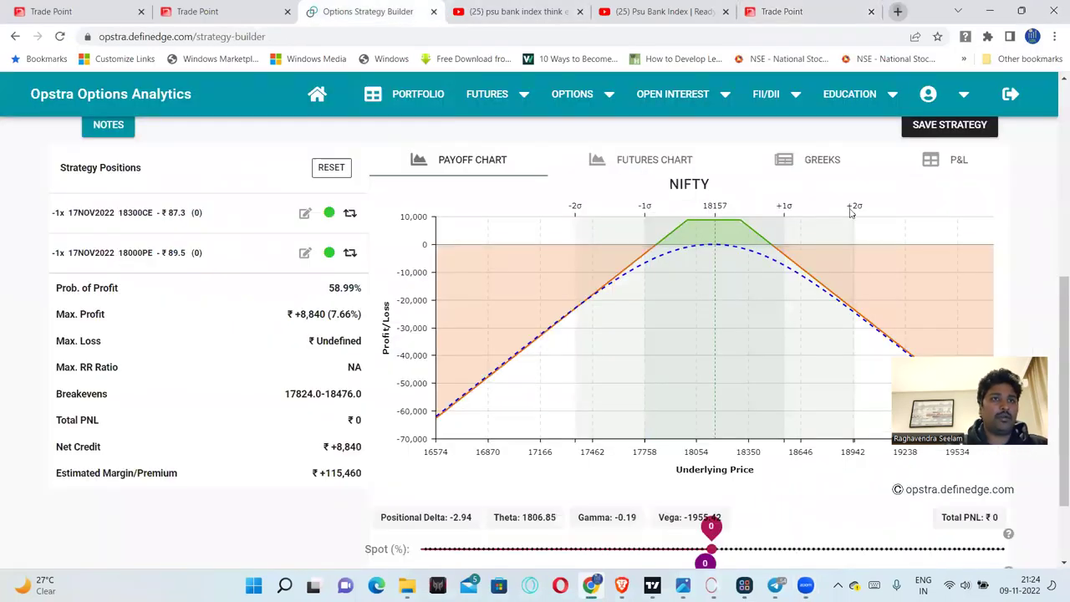
key(ctrl+t)
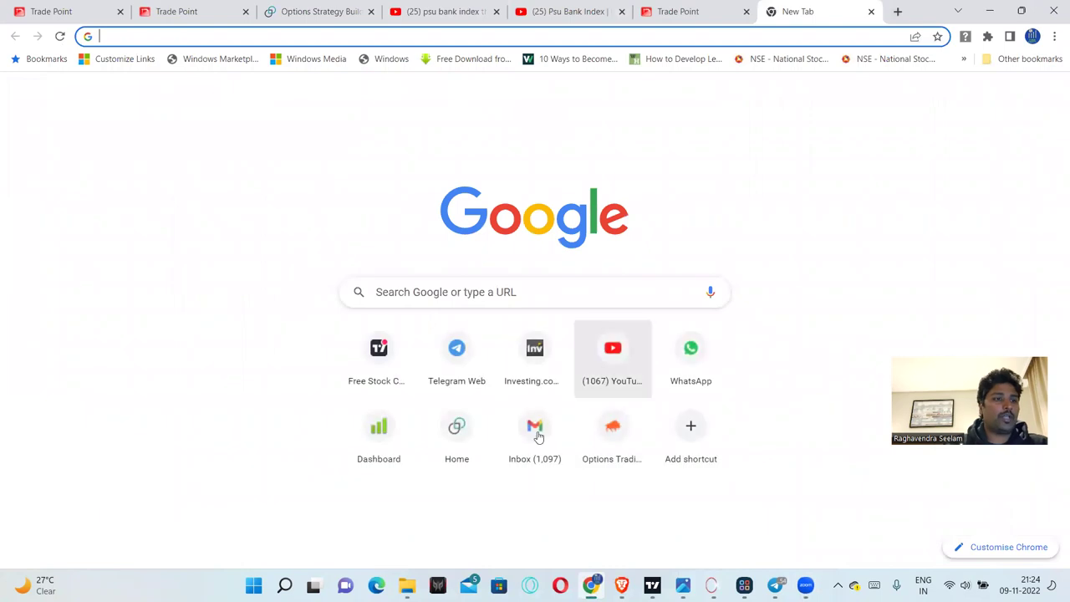
click(457, 433)
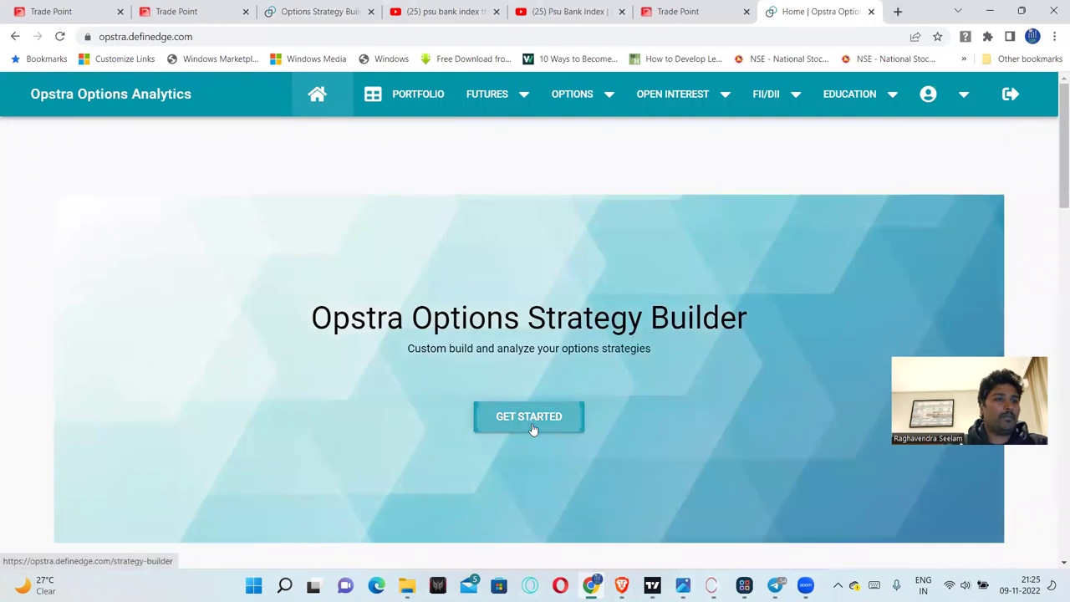
click(532, 428)
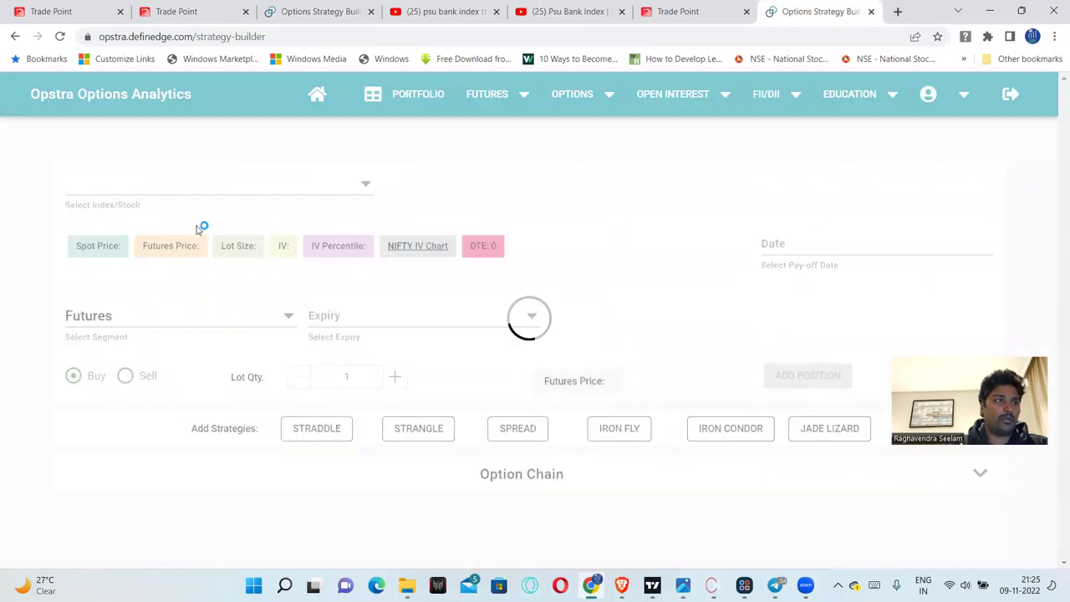
Step: Select BANKNIFTY with the 17NOV2022 expiry and expand the option chain
click(179, 182)
click(158, 246)
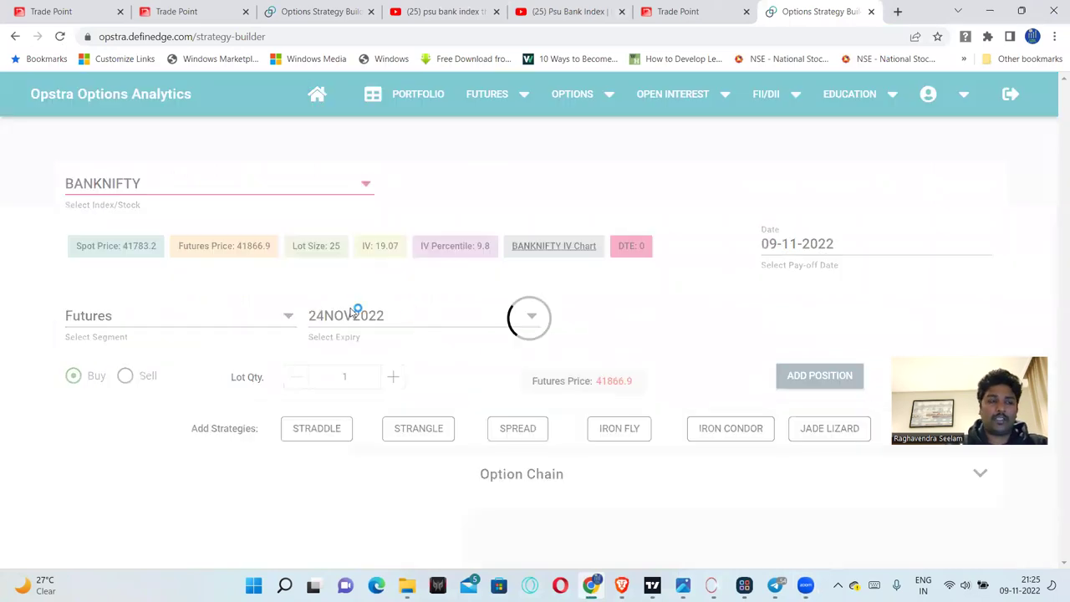
click(428, 316)
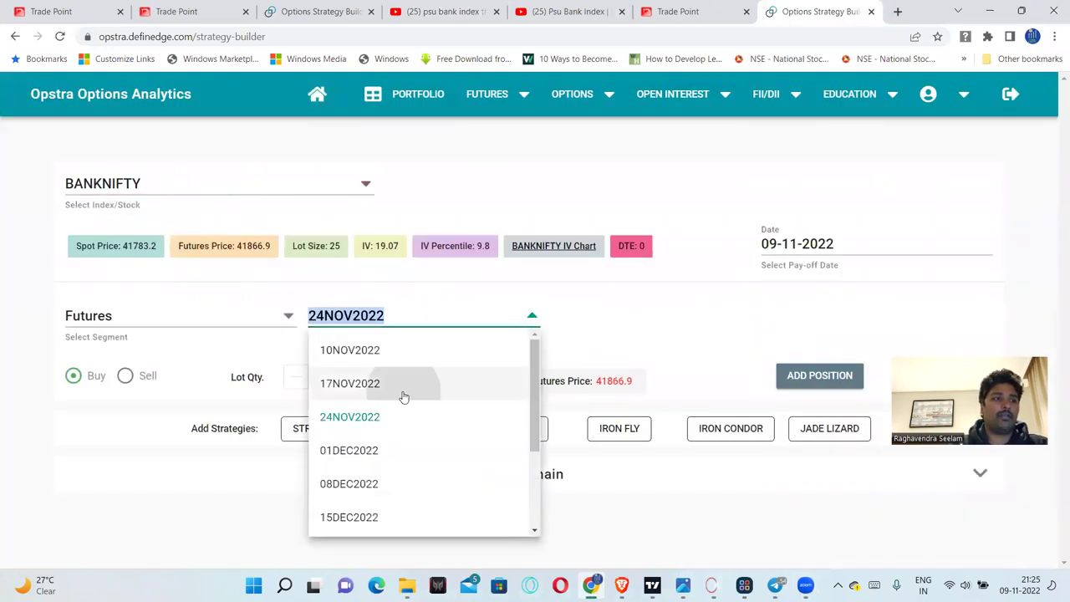
click(350, 383)
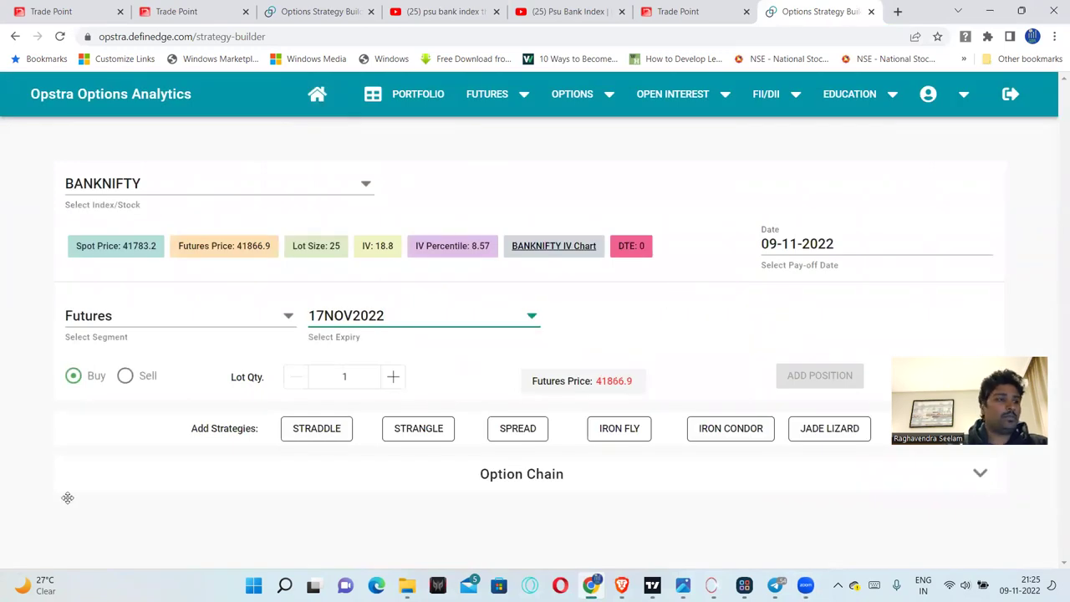
click(859, 470)
scroll(577, 368, down, 10)
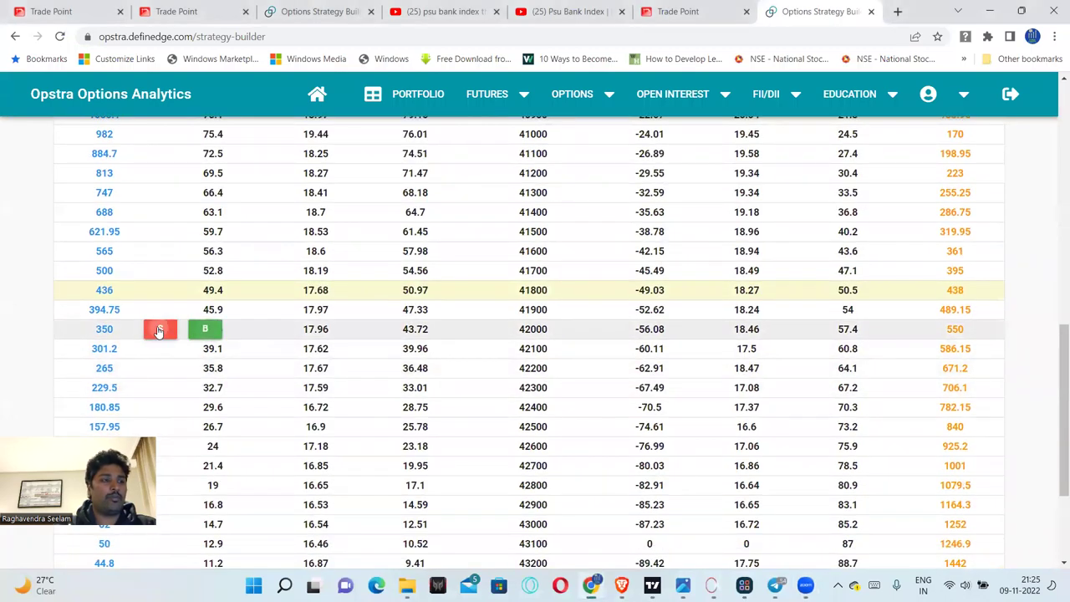
Step: Add sell positions for the 42000CE and 41500PE, then bring up the payoff chart
click(159, 330)
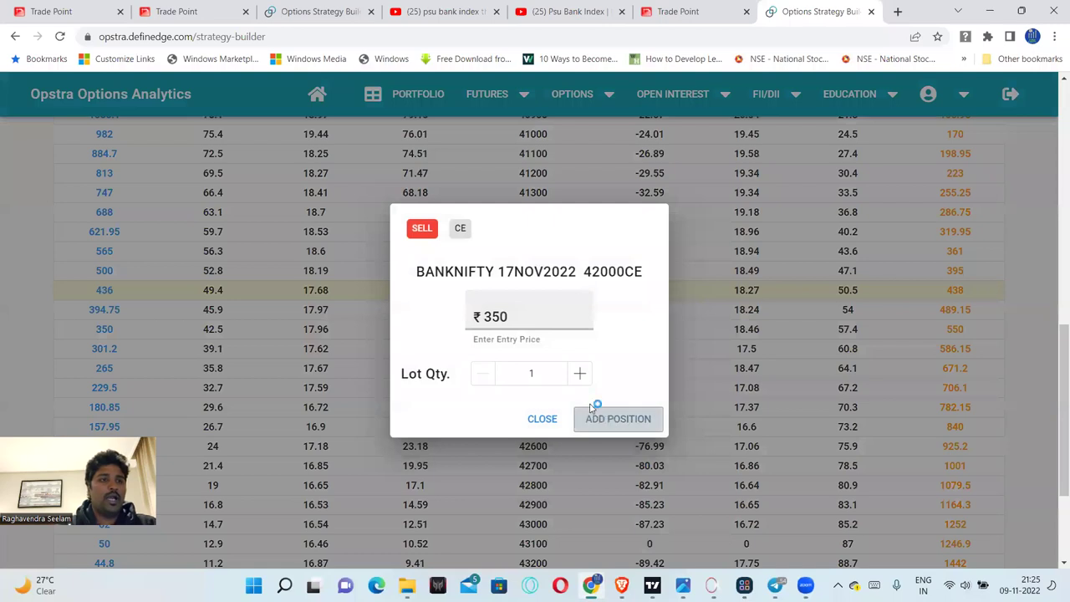
click(618, 420)
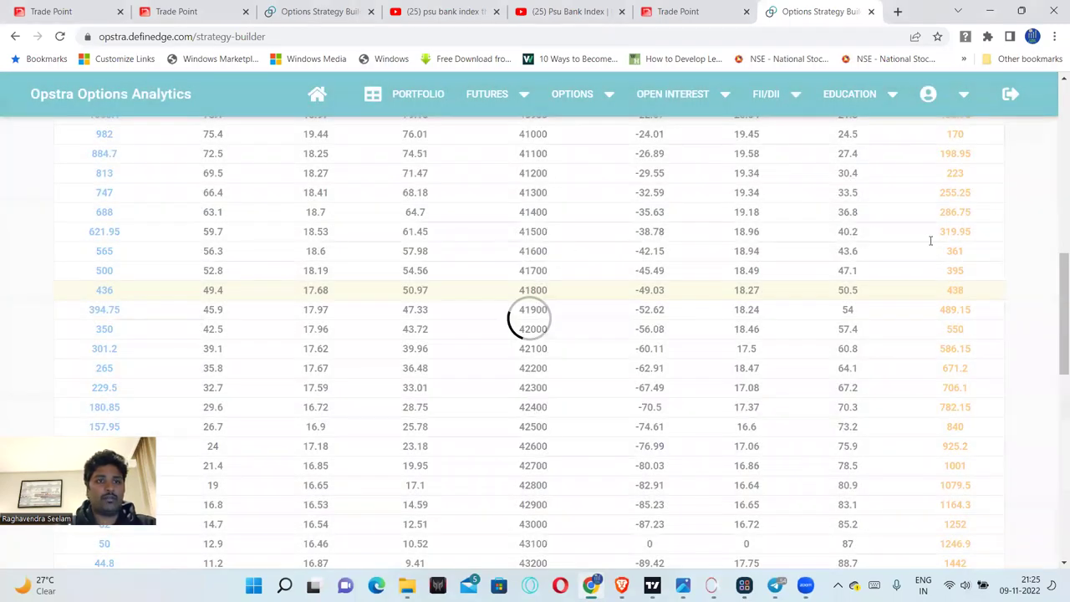
click(900, 233)
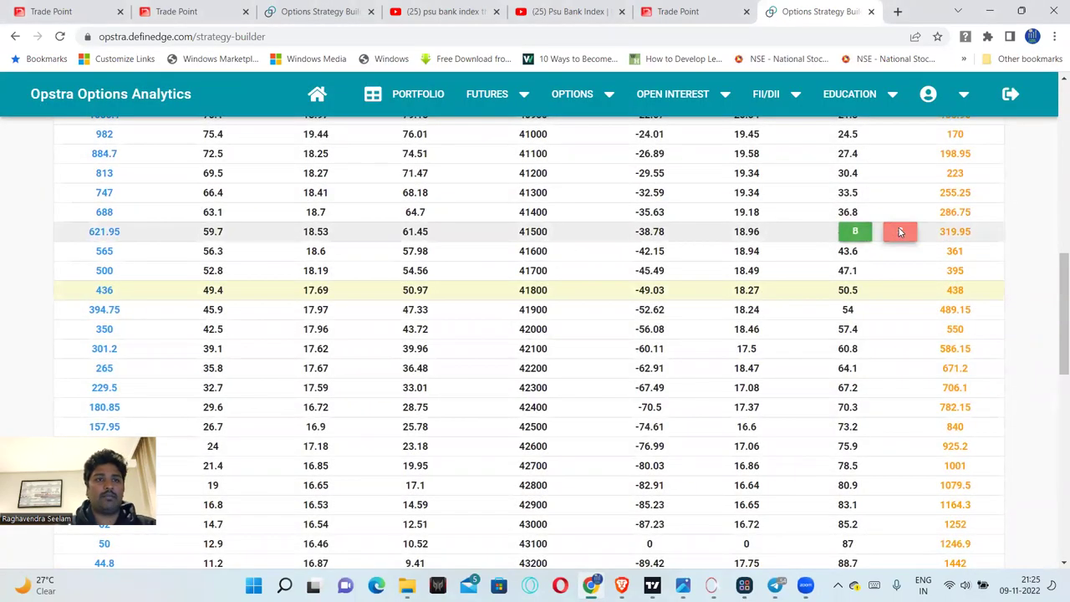
click(602, 415)
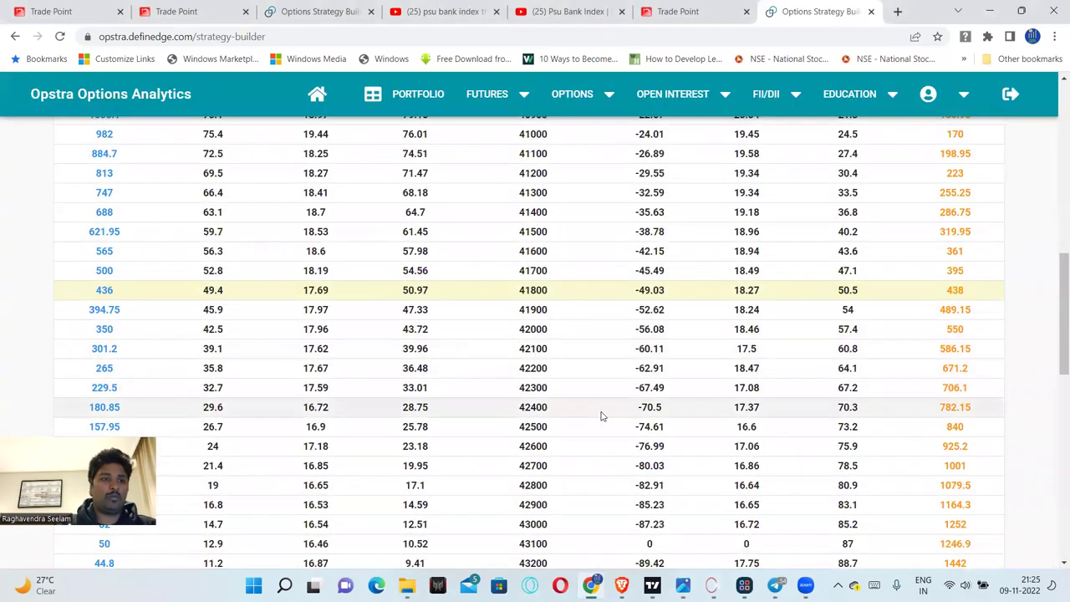
scroll(1054, 170, up, 2)
scroll(979, 423, up, 6)
click(980, 376)
Step: Scroll through the strangle's positions and payoff chart, breakevens 40831–42669
scroll(995, 306, down, 1)
scroll(836, 318, down, 3)
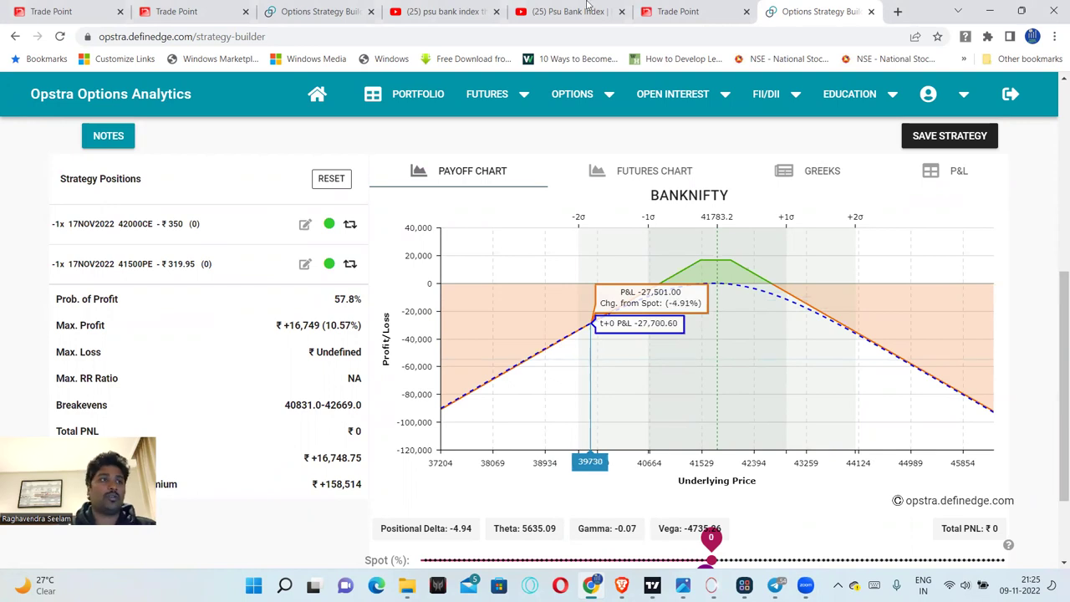
Step: Show Trade Point's P&F chart of the BANKNIFTY 42000 CE + 41500 PE premium
click(192, 7)
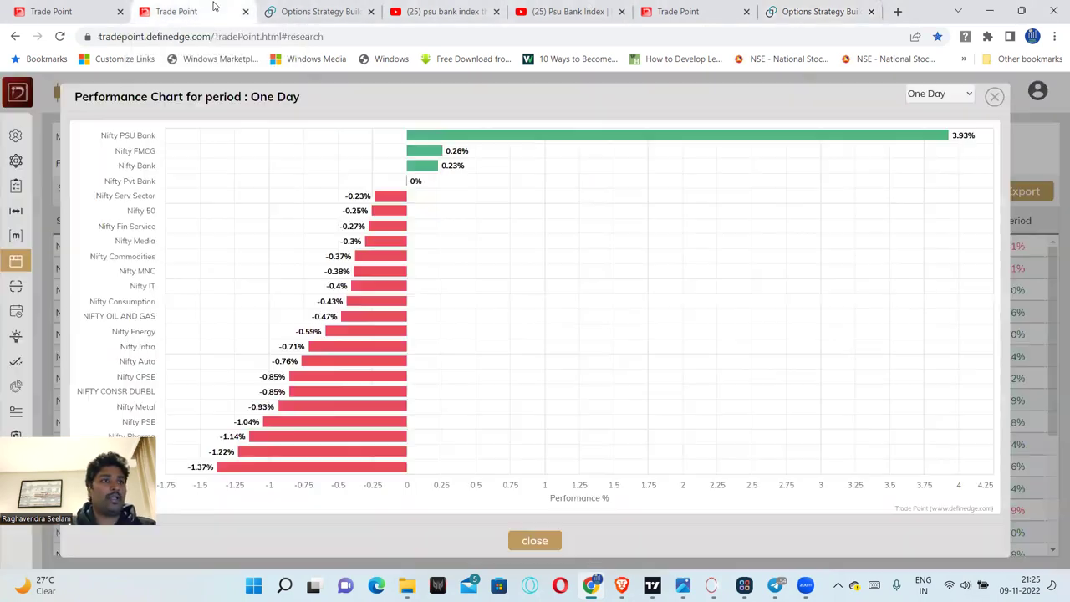
click(74, 6)
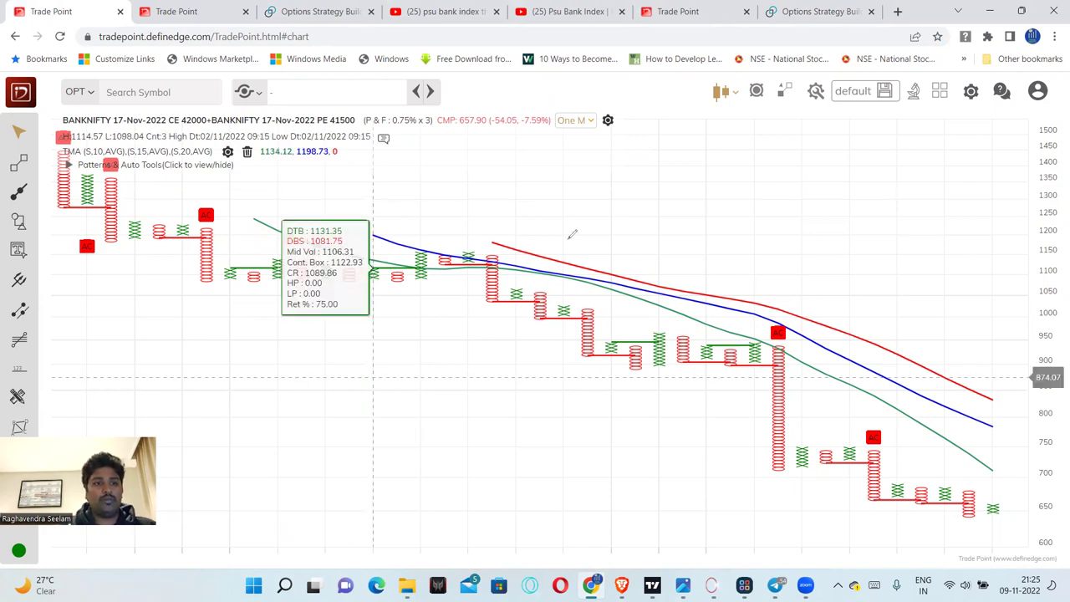
Step: Sketch six freehand levels on the strangle chart, clear them, and return to TradingView
drag(464, 324, 574, 323)
drag(515, 373, 692, 372)
drag(627, 447, 734, 437)
drag(717, 527, 867, 497)
drag(860, 559, 942, 535)
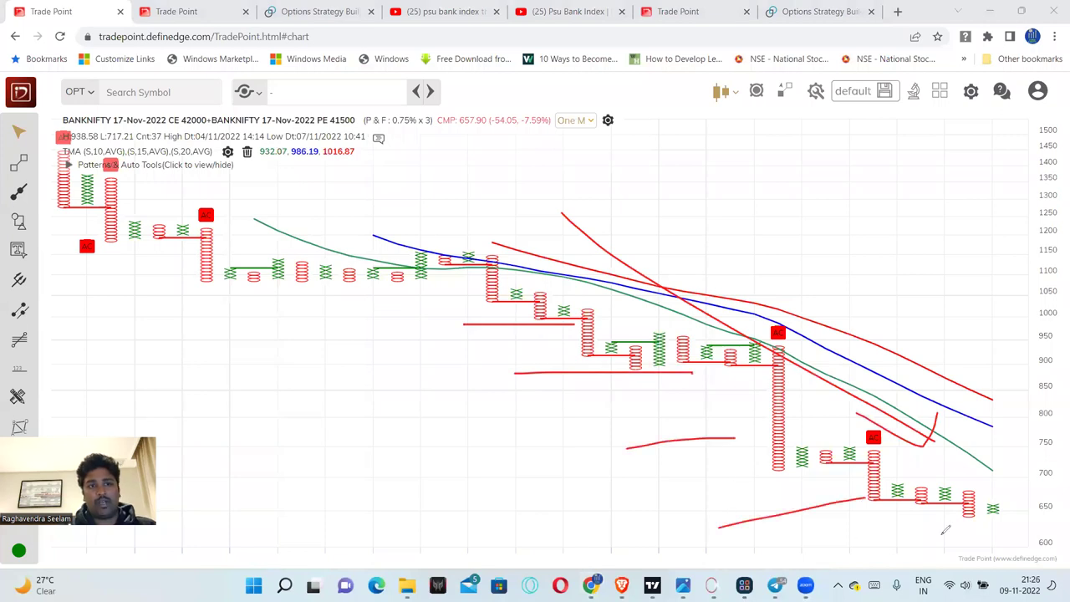
drag(91, 134, 368, 130)
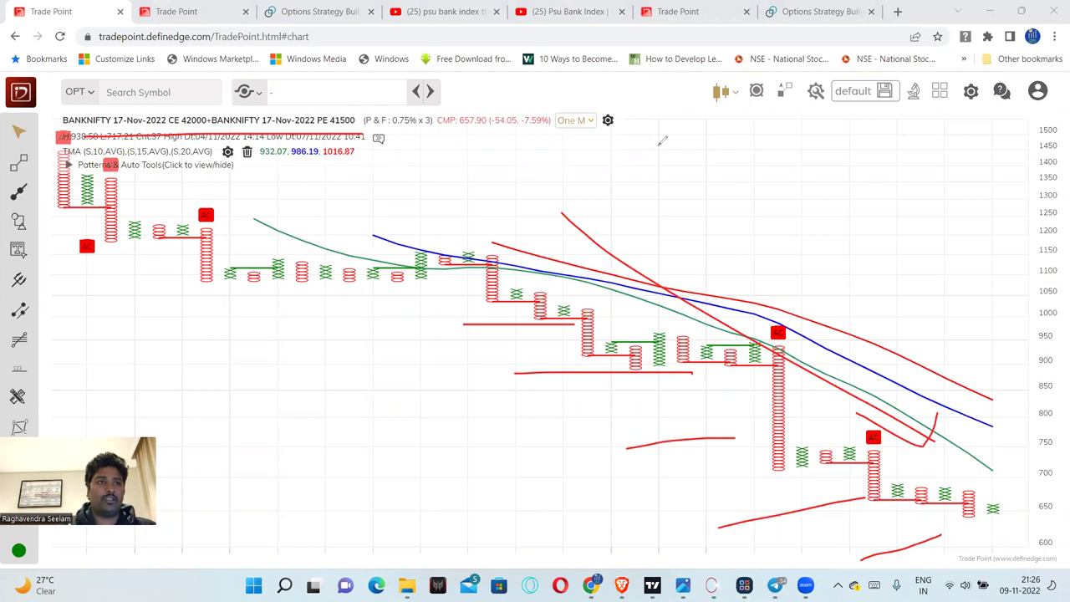
key(Escape)
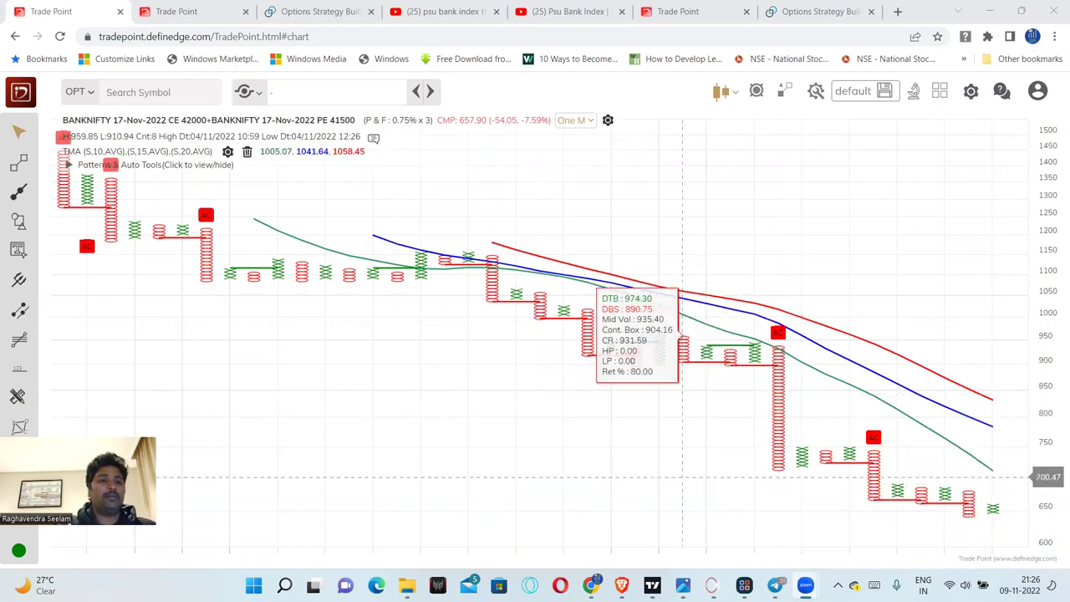
key(alt+Tab)
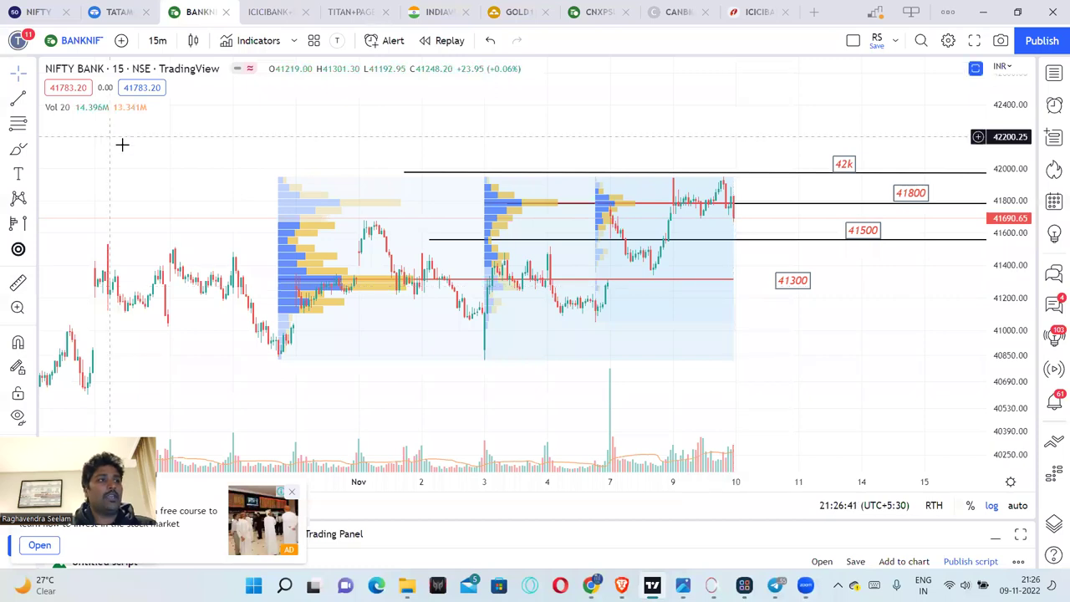
Step: Show the Nifty 50 chart with 18300, 18200, 18k lines and restore down the window
click(38, 10)
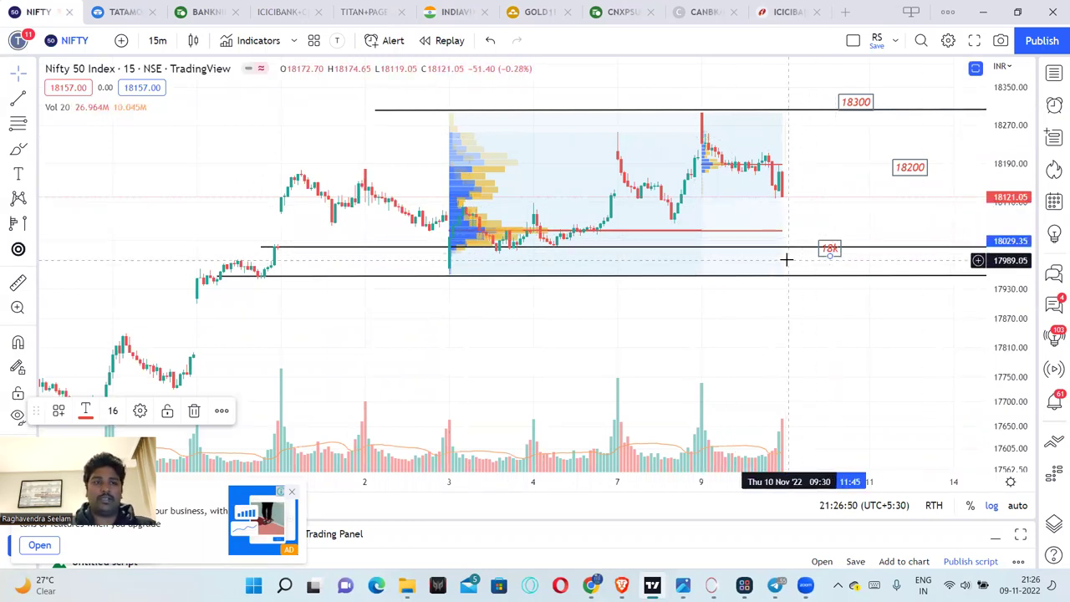
click(987, 6)
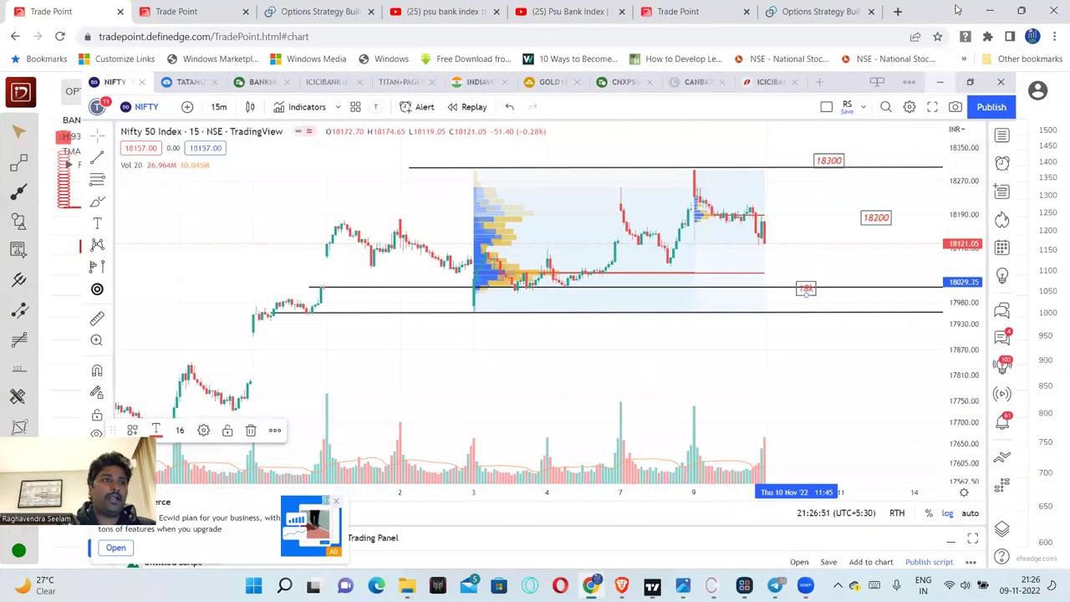
Step: Bring up Opstra's Nifty 18300CE / 18000PE short strangle payoff chart
click(320, 11)
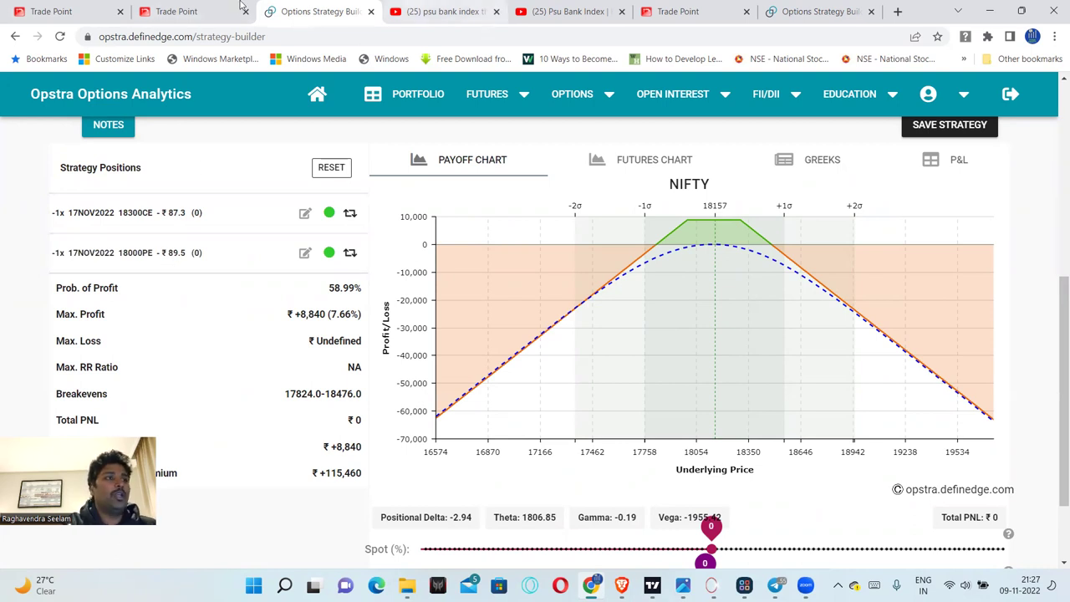
Step: Show Trade Point's P&F chart of the NIFTY CE 18300 + PE 18000 premium
click(681, 10)
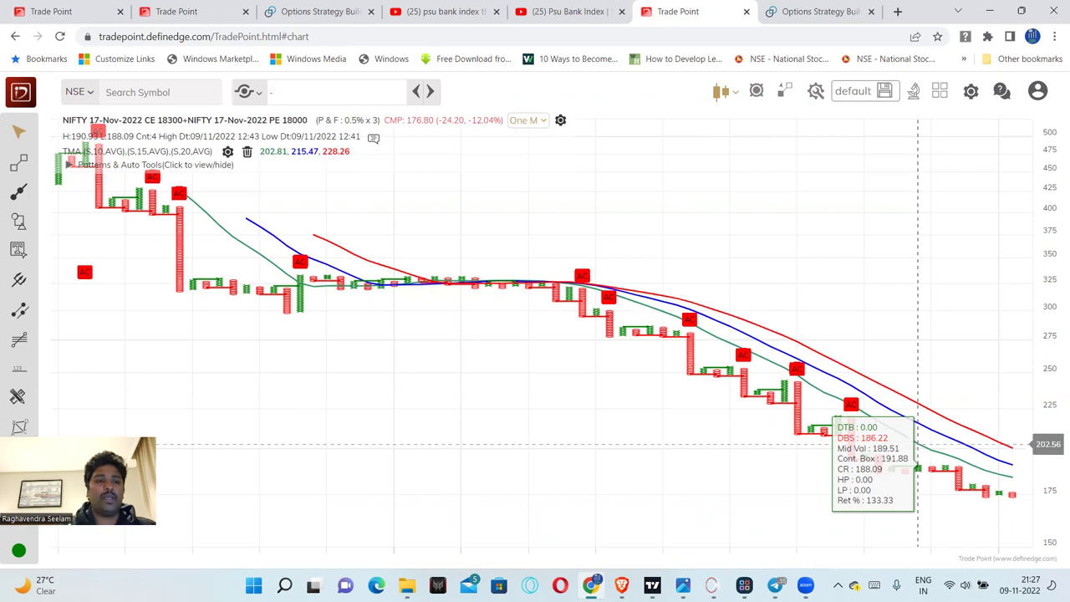
Step: Return to TradingView and select the BANKNIFTY chart tab
key(alt+Tab)
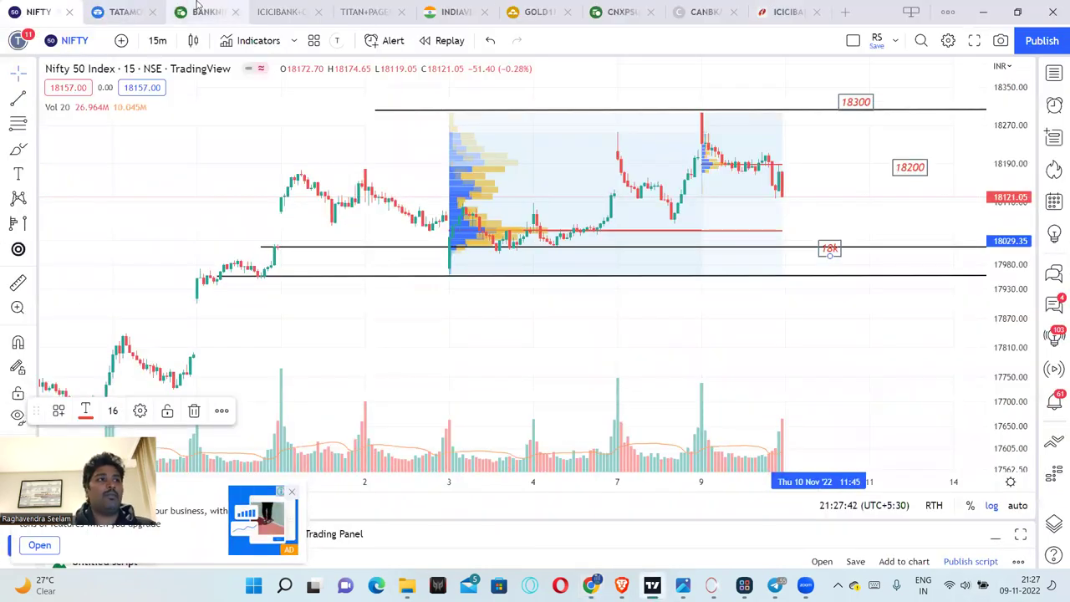
click(197, 9)
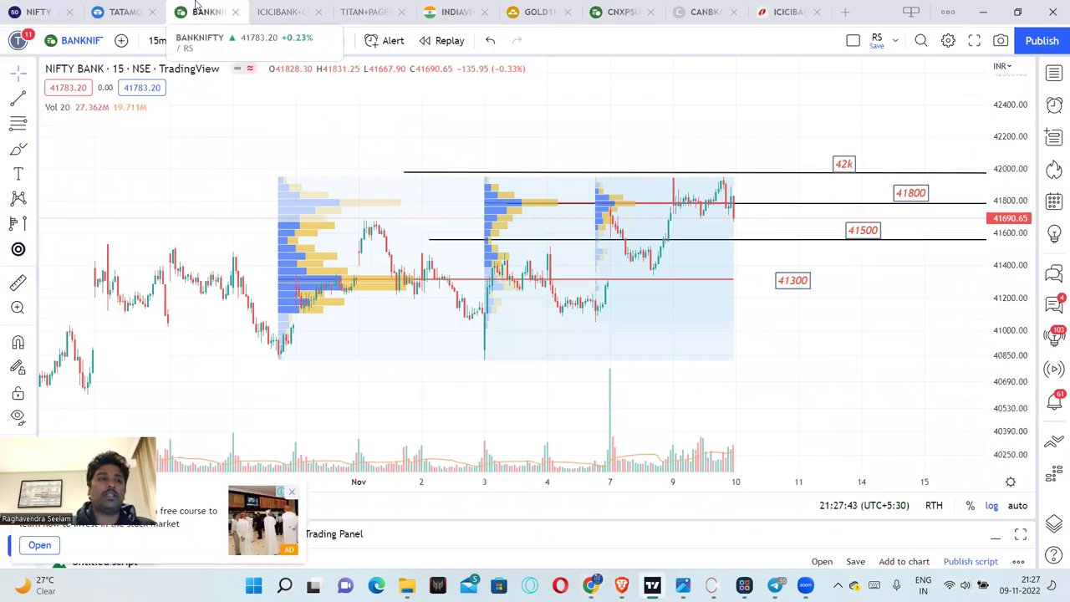